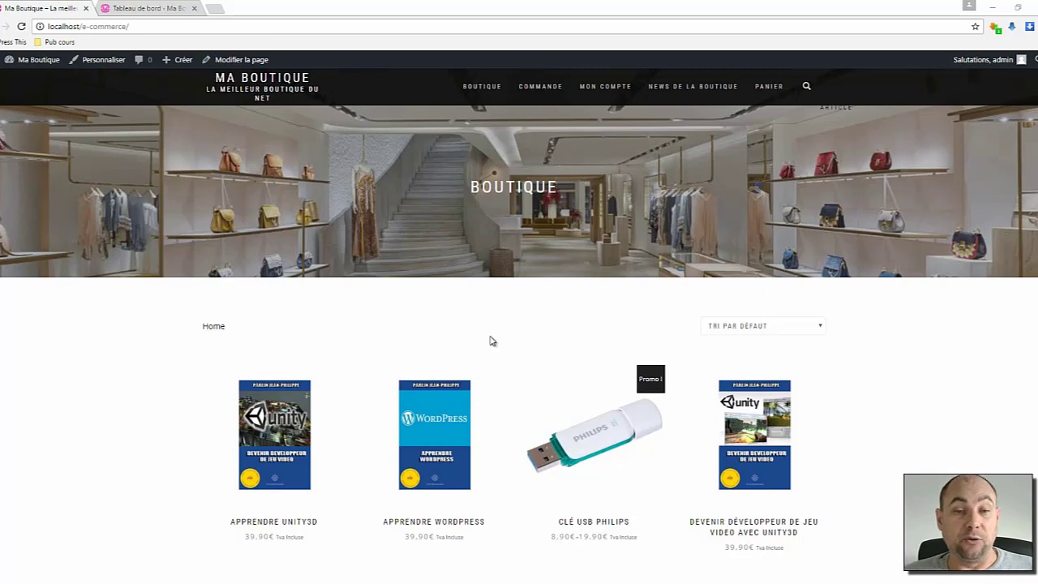
- Find Yoast SEO in the site's plugin directory, then install and activate it
click(136, 9)
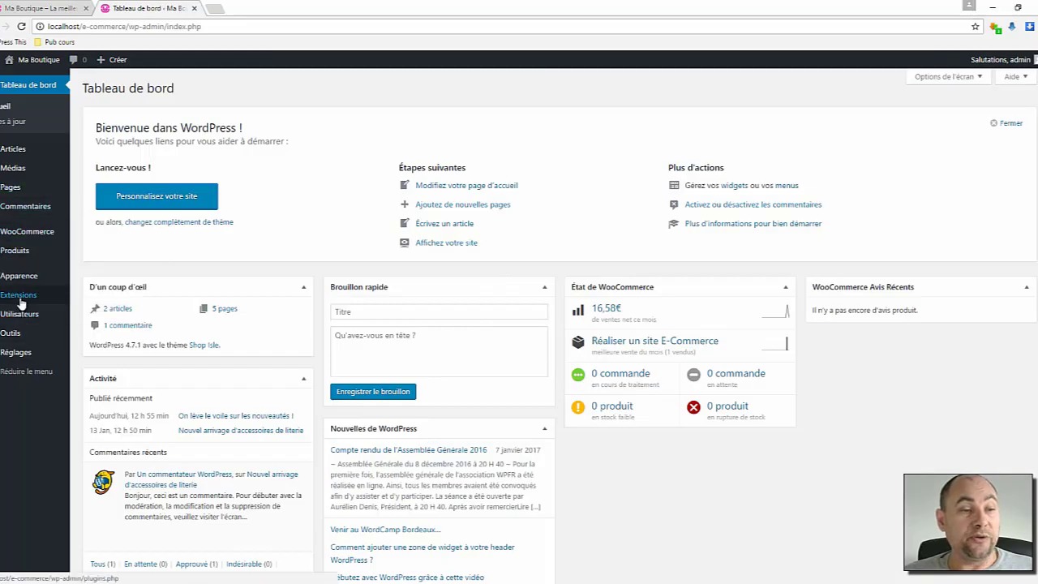
mouse_move(21, 303)
click(87, 312)
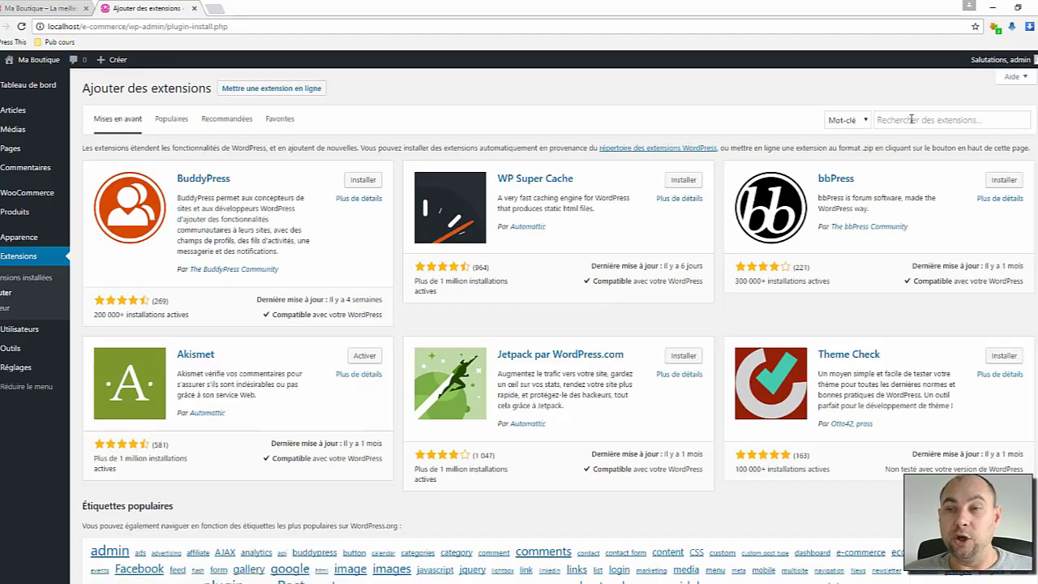
click(906, 119)
text(y)
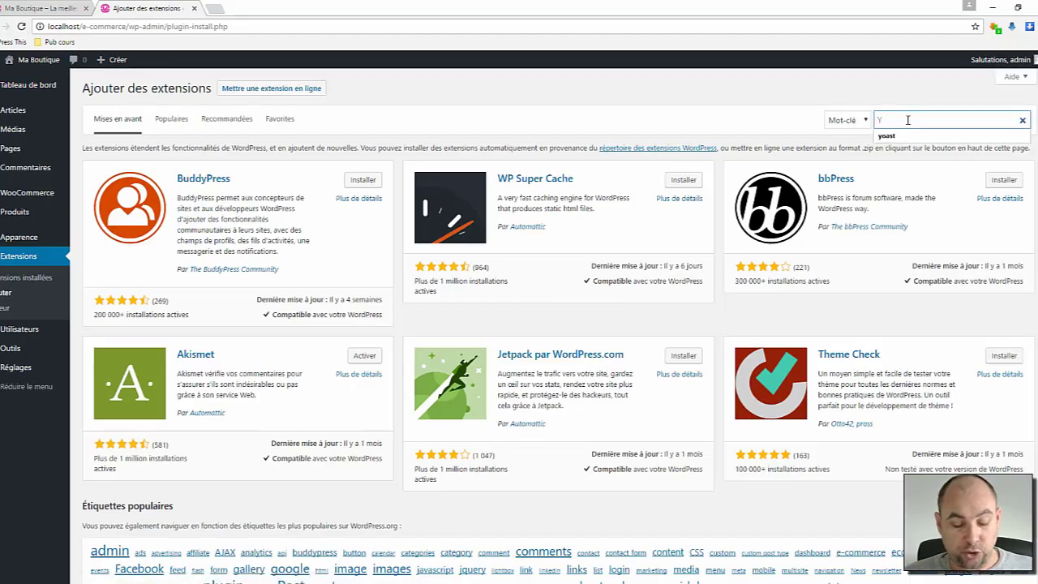
text(oast)
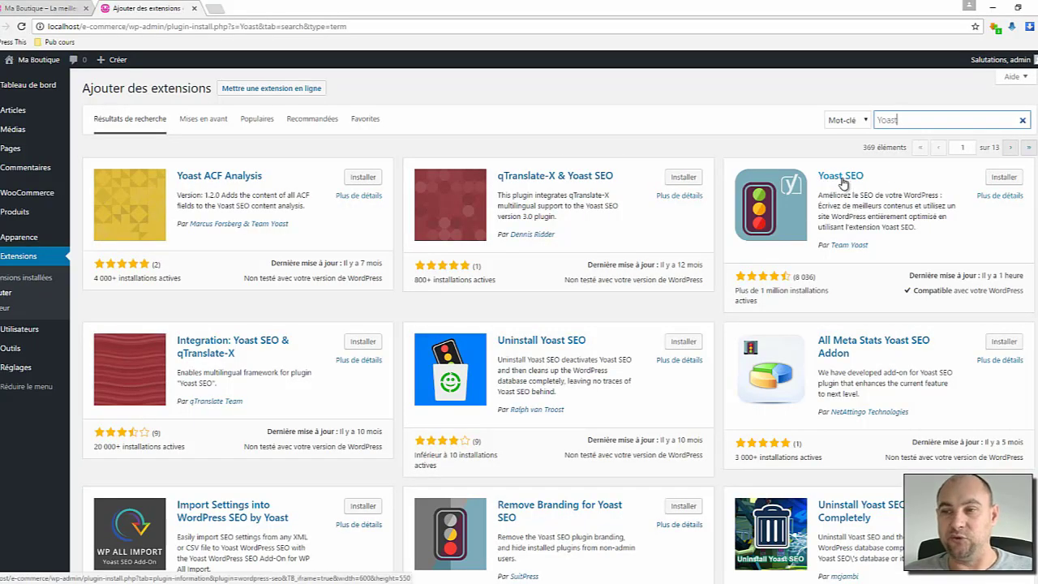
click(1001, 180)
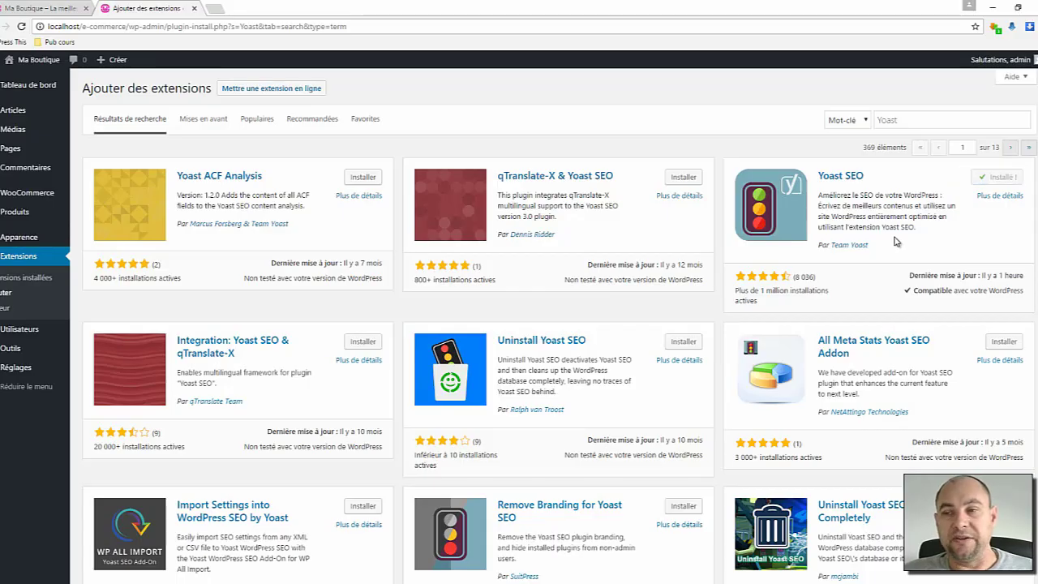
click(1005, 176)
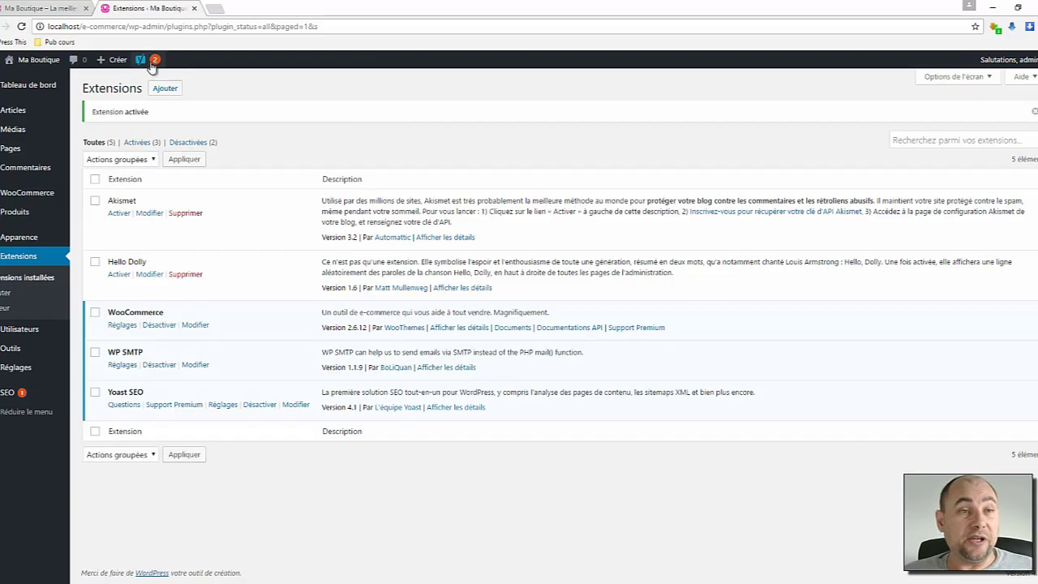
- Open the Yoast SEO dashboard and dismiss the notification about connecting to Google Search Console
mouse_move(142, 61)
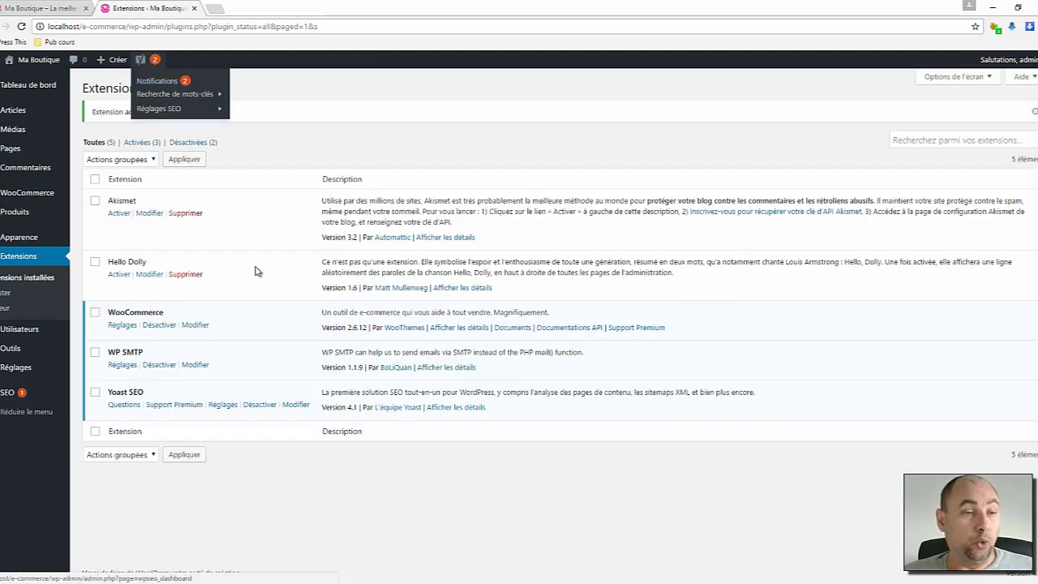
mouse_move(13, 399)
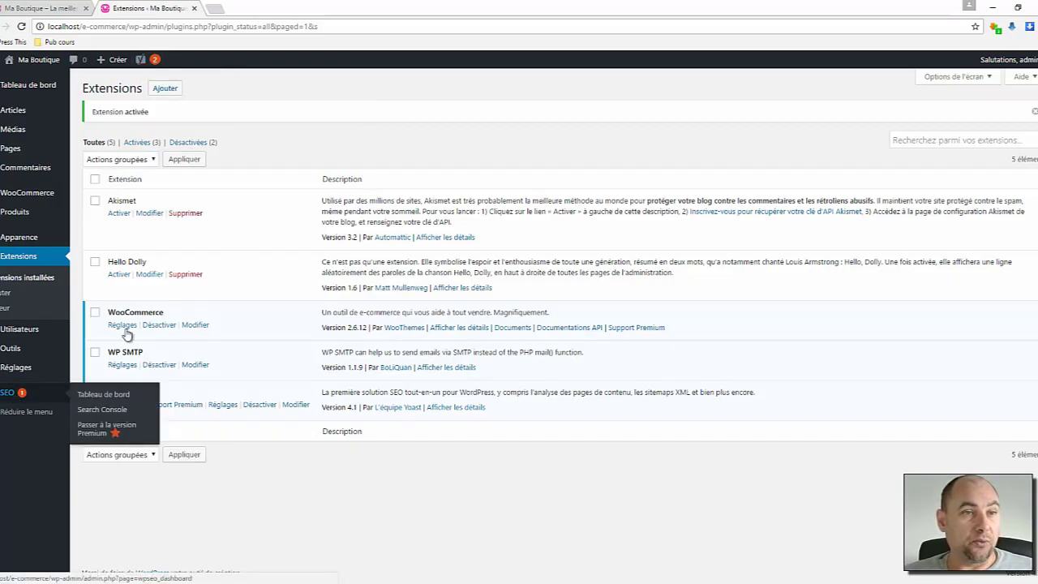
click(152, 62)
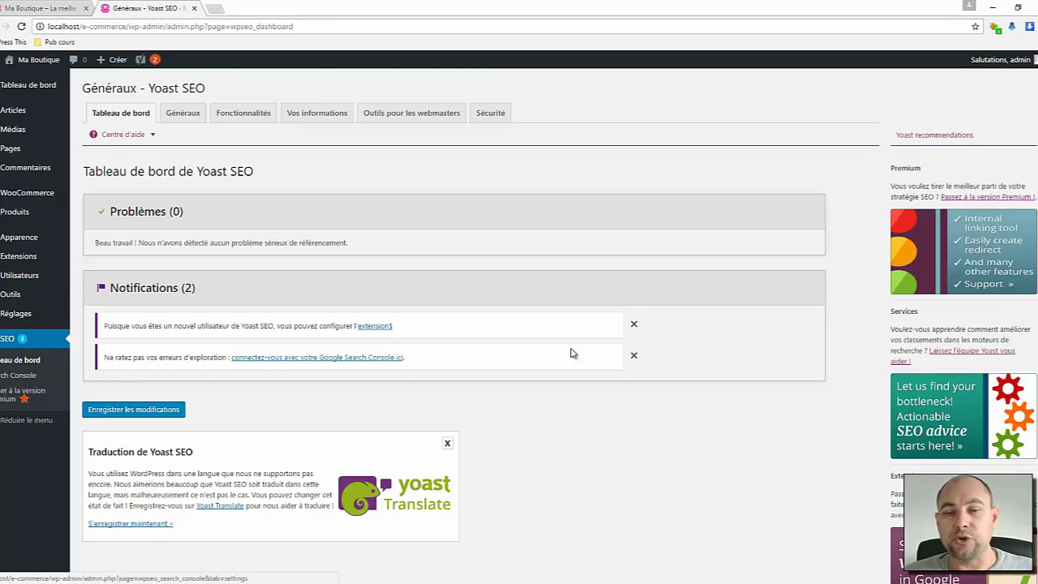
click(635, 358)
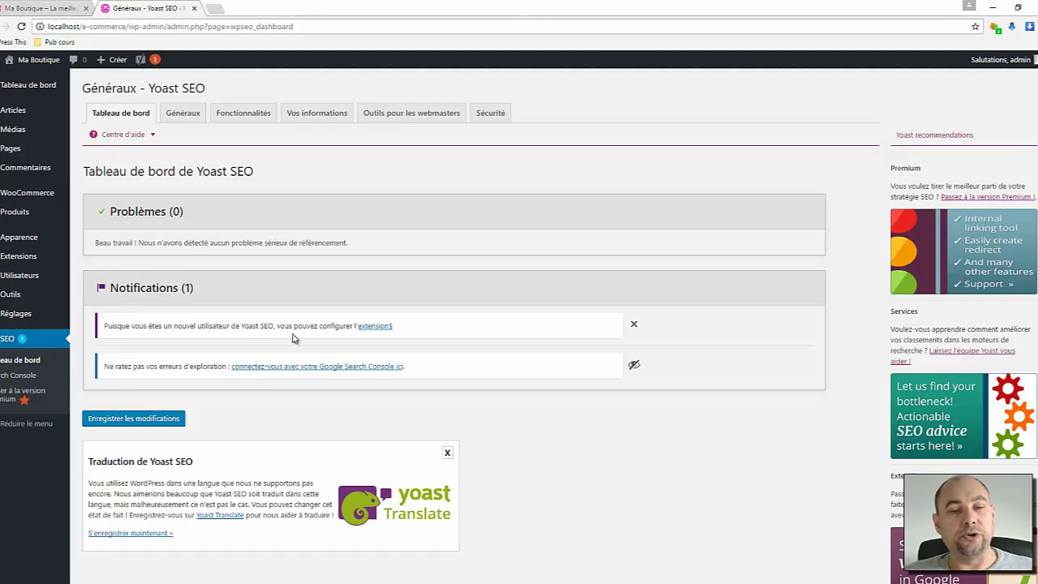
- Start the Yoast SEO configuration wizard without the newsletter subscription and set the site environment to "En développement"
click(372, 329)
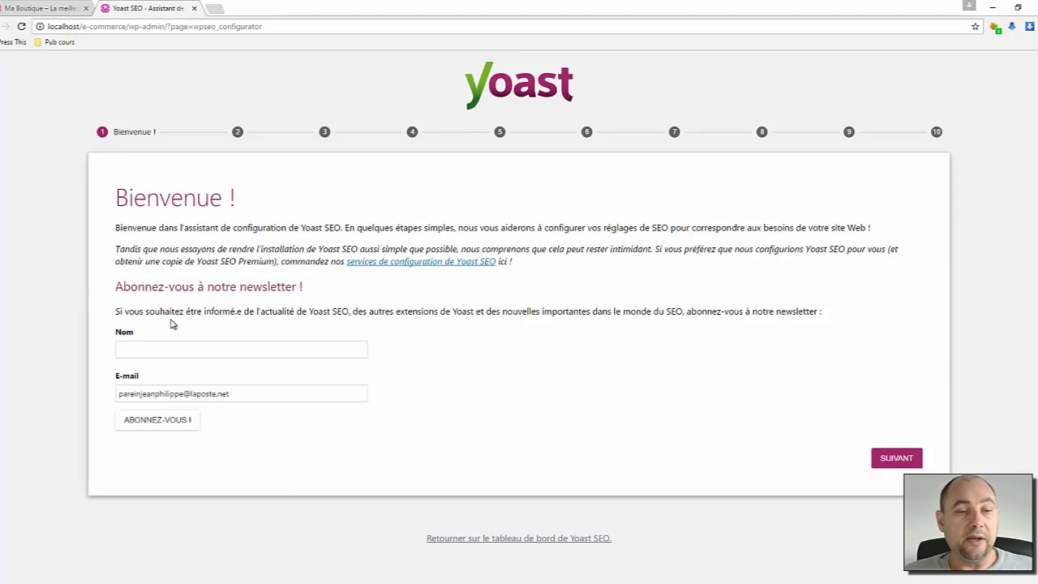
click(885, 459)
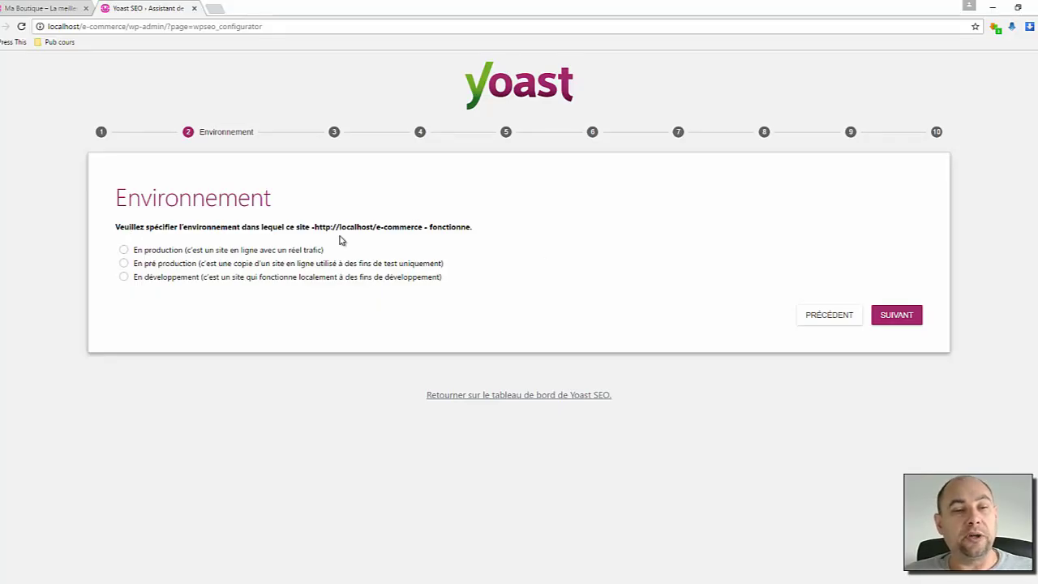
drag(317, 229, 514, 232)
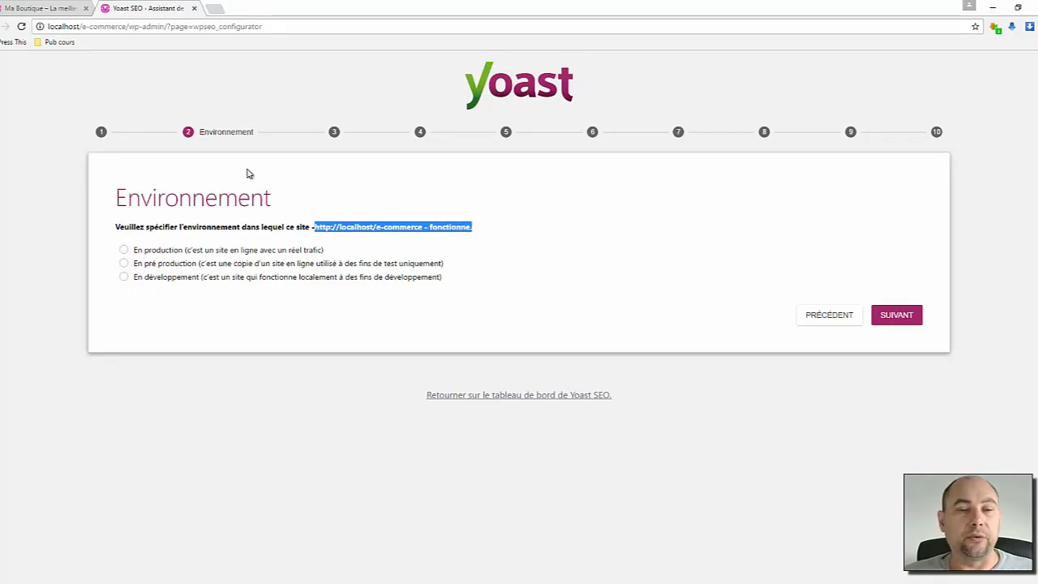
click(123, 251)
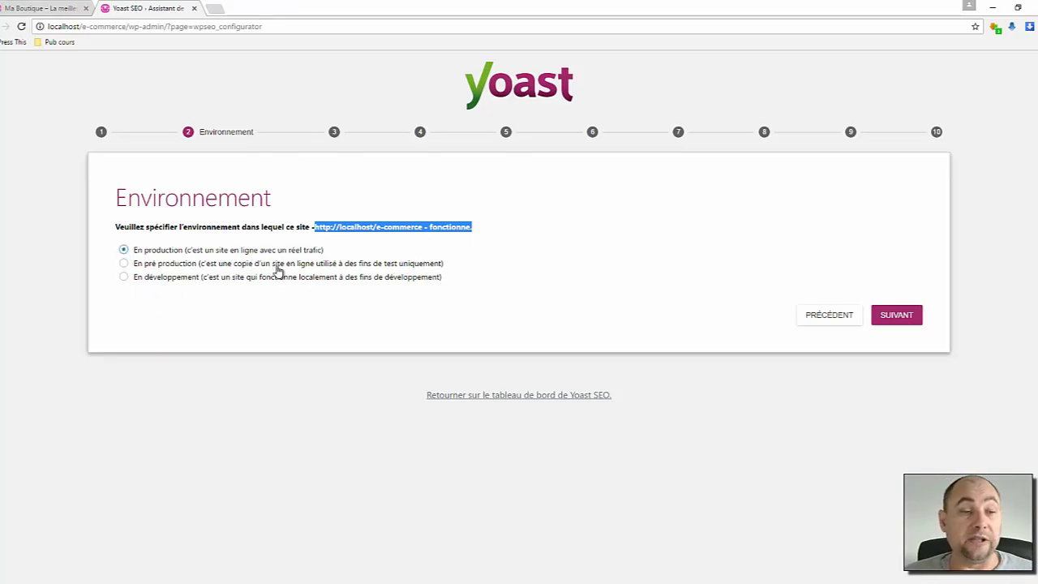
click(147, 264)
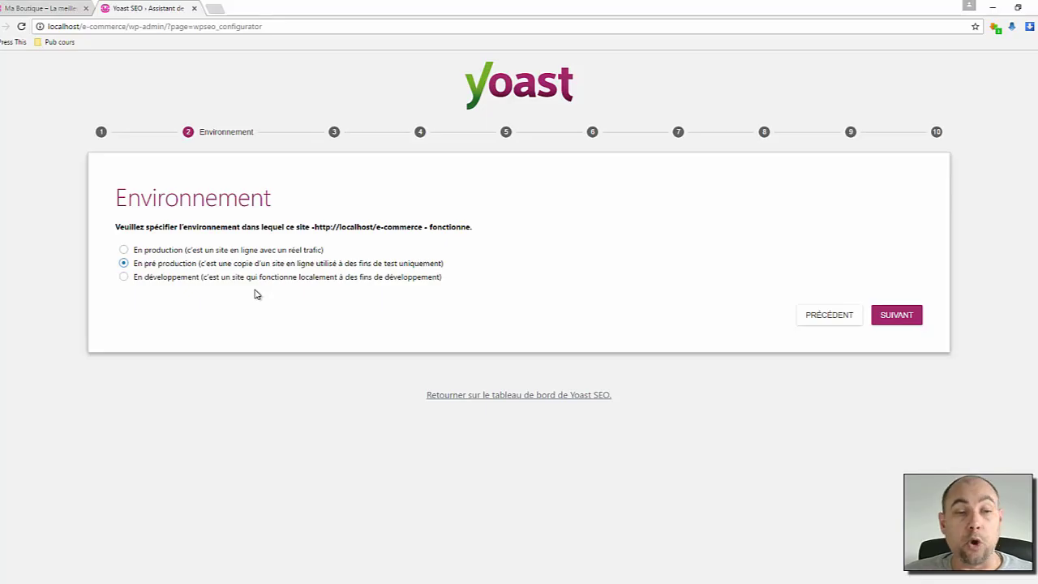
click(154, 278)
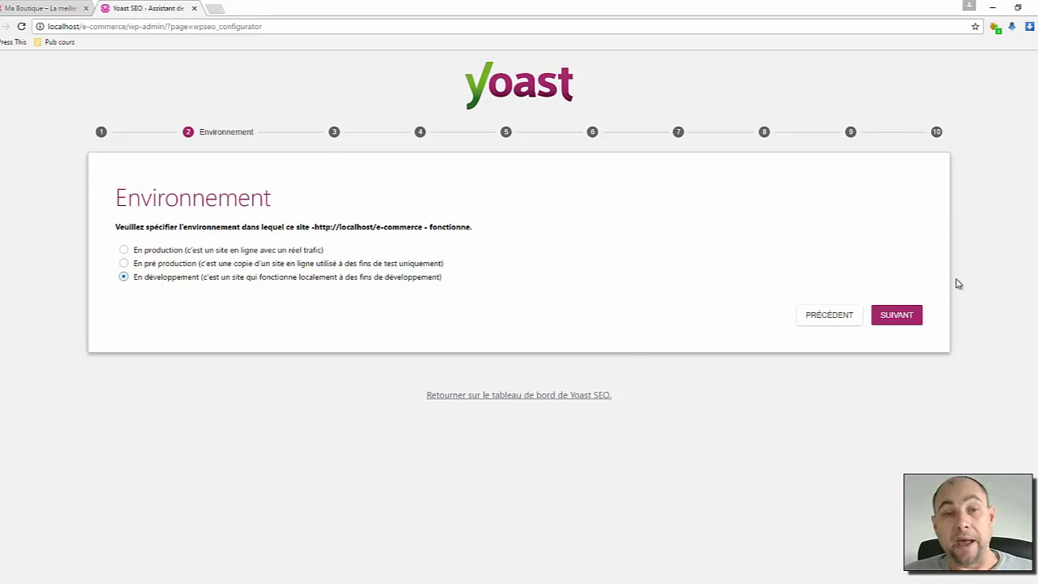
click(898, 317)
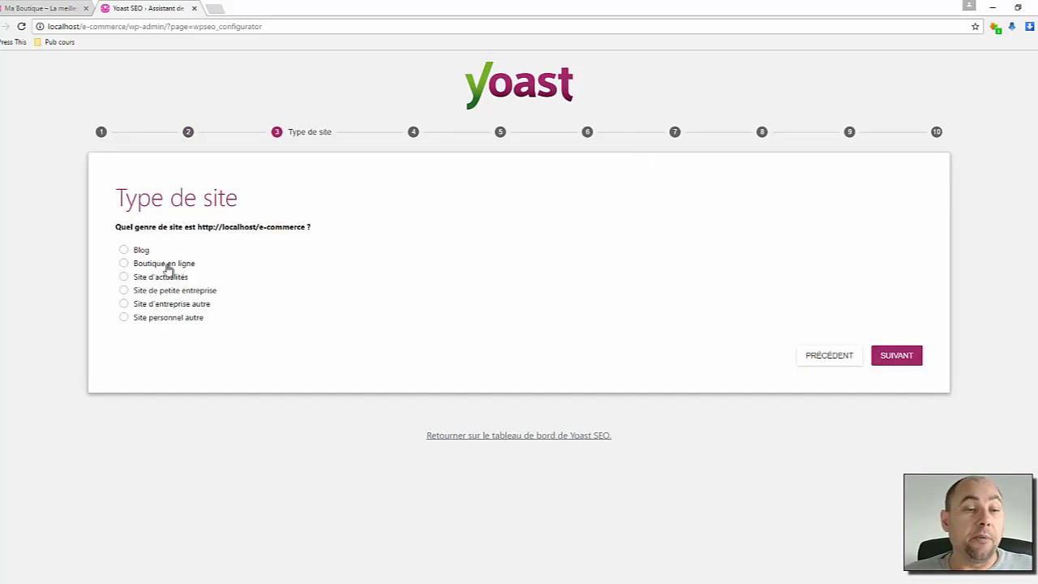
- Set the site type to "Boutique en ligne" and identify the site as a "Société" named "Ma boutique"
click(124, 263)
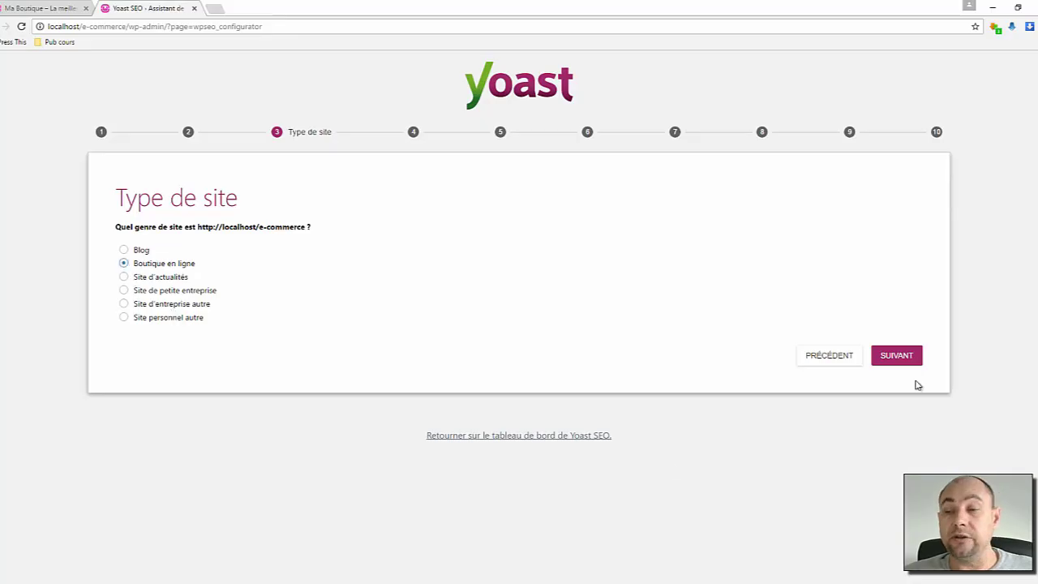
click(898, 357)
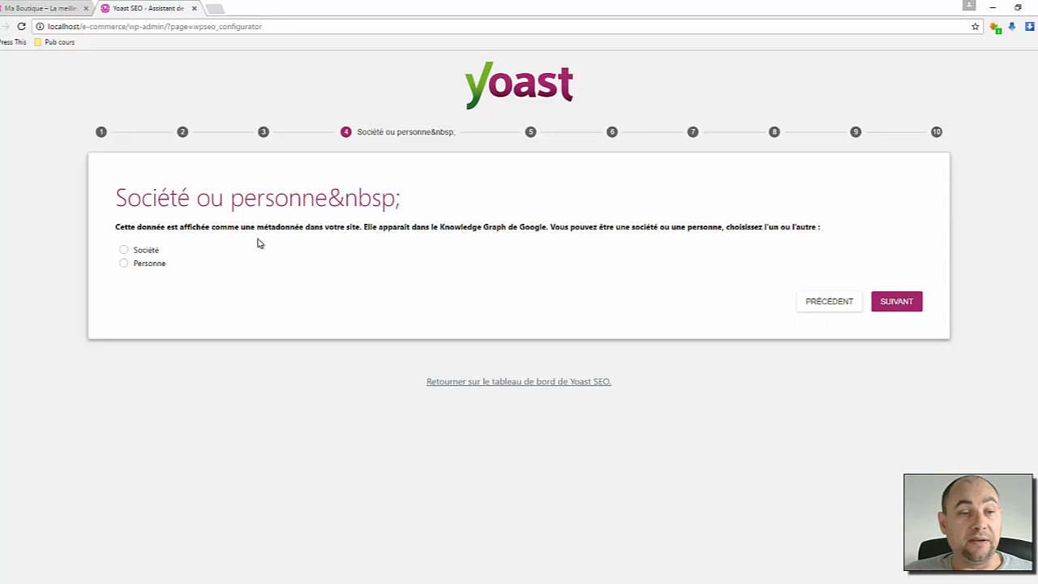
click(124, 250)
click(162, 307)
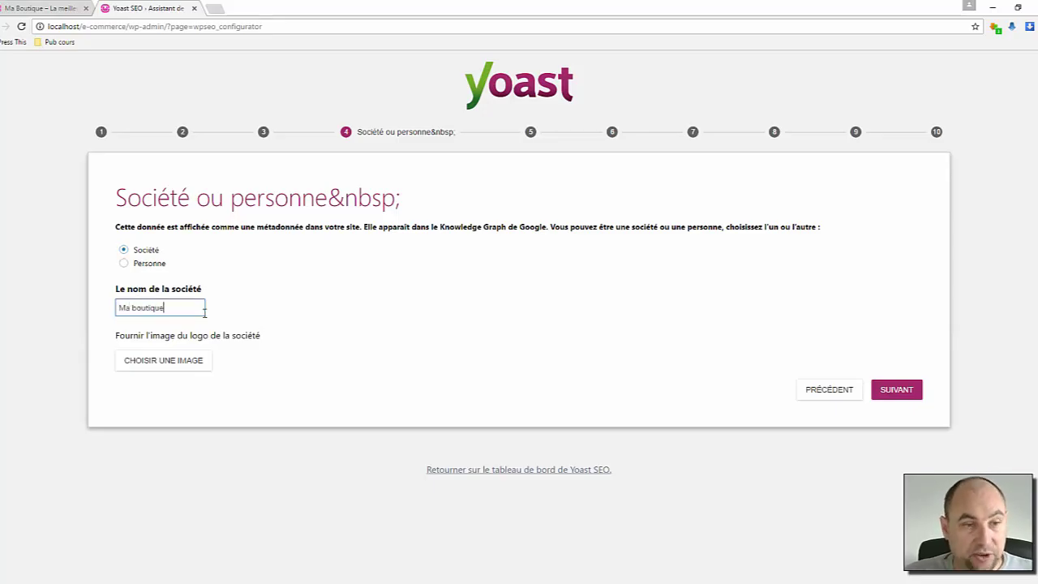
text(Ma boutique)
click(885, 389)
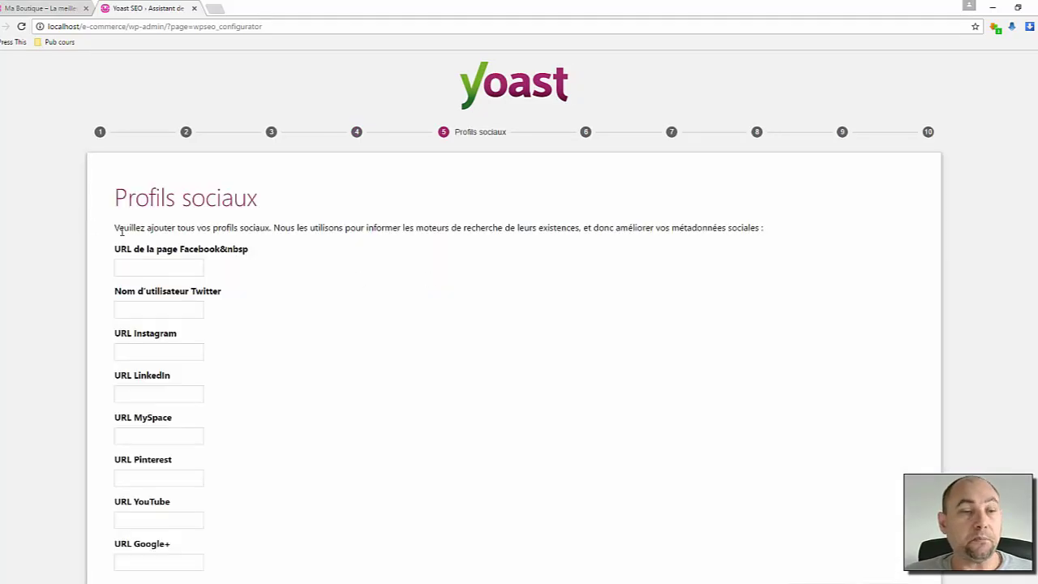
- Leave the social profiles blank and keep the default content visibility and the "Non" answer for multiple authors
scroll(315, 262, down, 1)
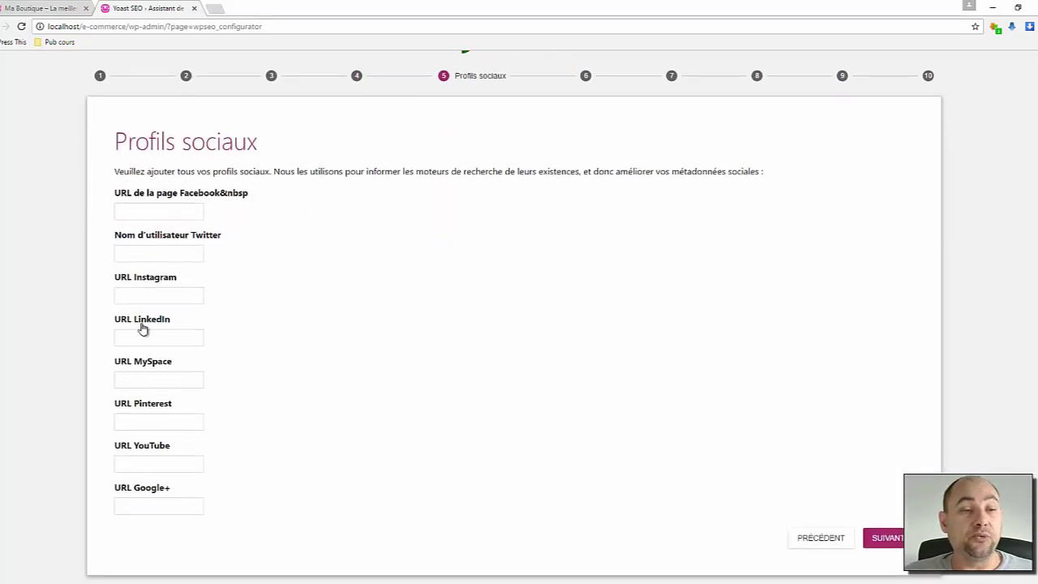
scroll(315, 317, down, 1)
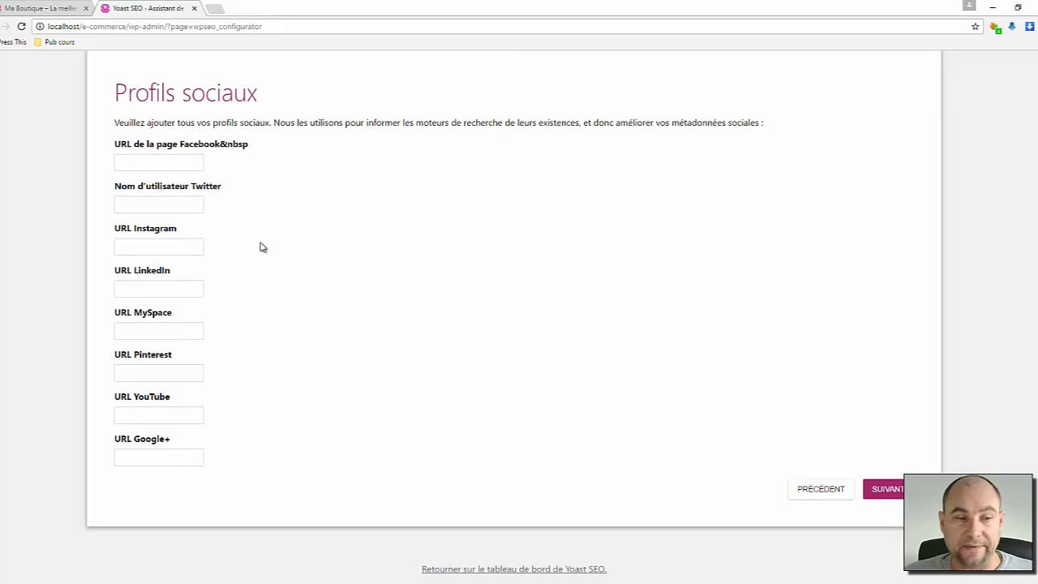
click(148, 421)
click(116, 244)
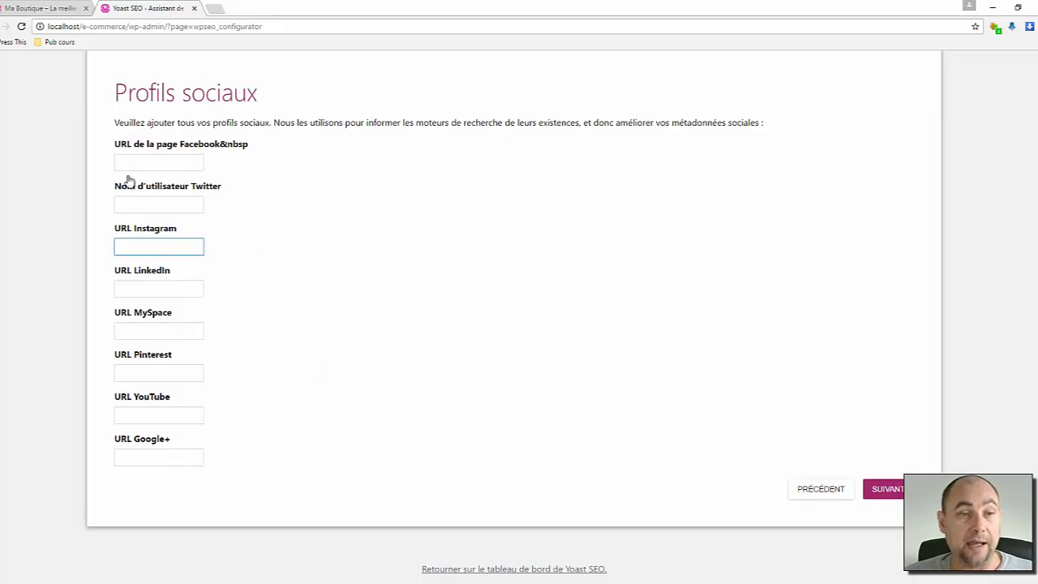
click(891, 496)
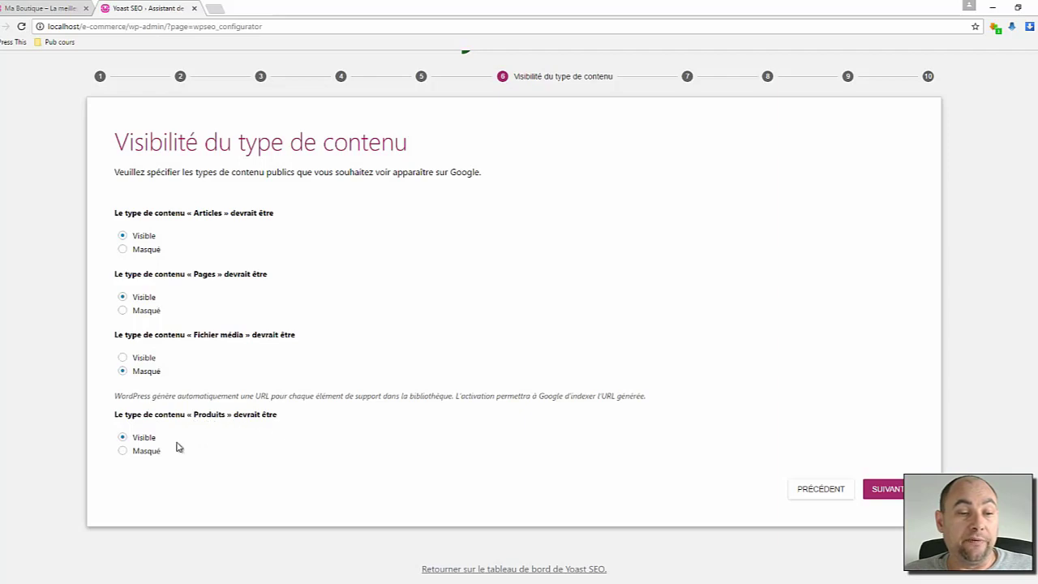
click(884, 489)
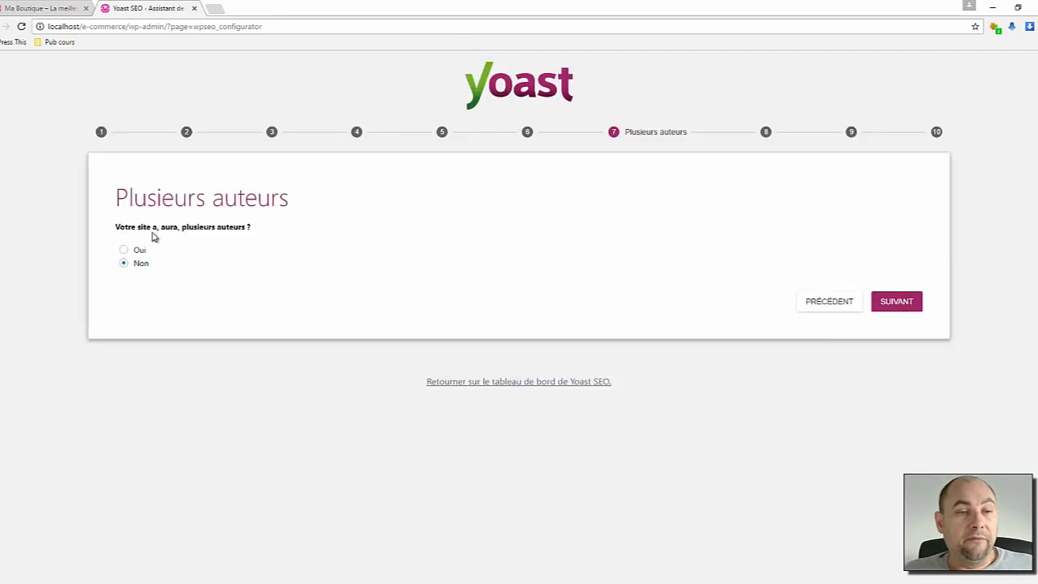
click(917, 307)
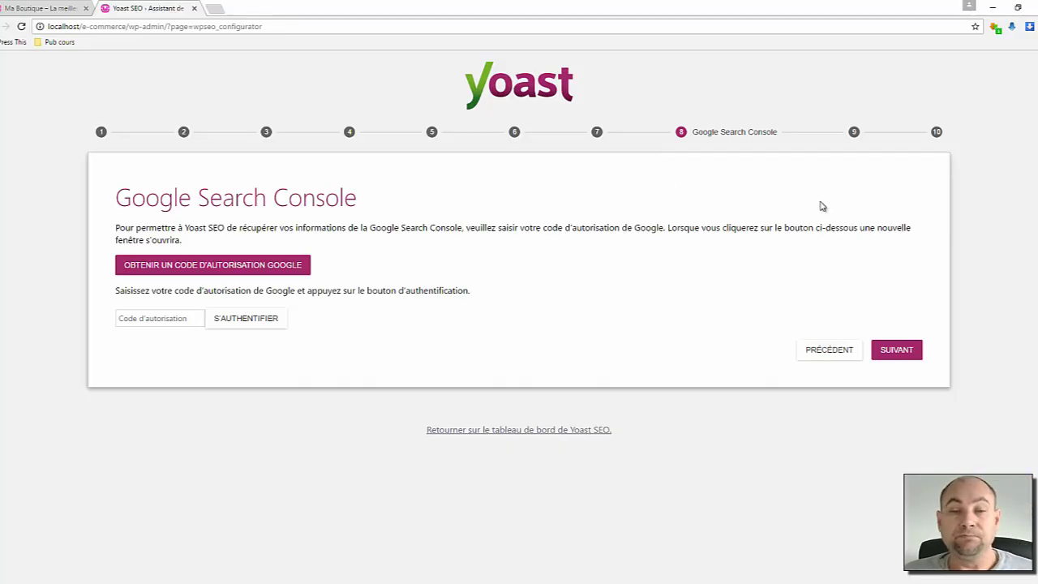
- Request a Google authorization code, allow Yoast SEO to access the Search Console data, and close the authorization window
click(190, 266)
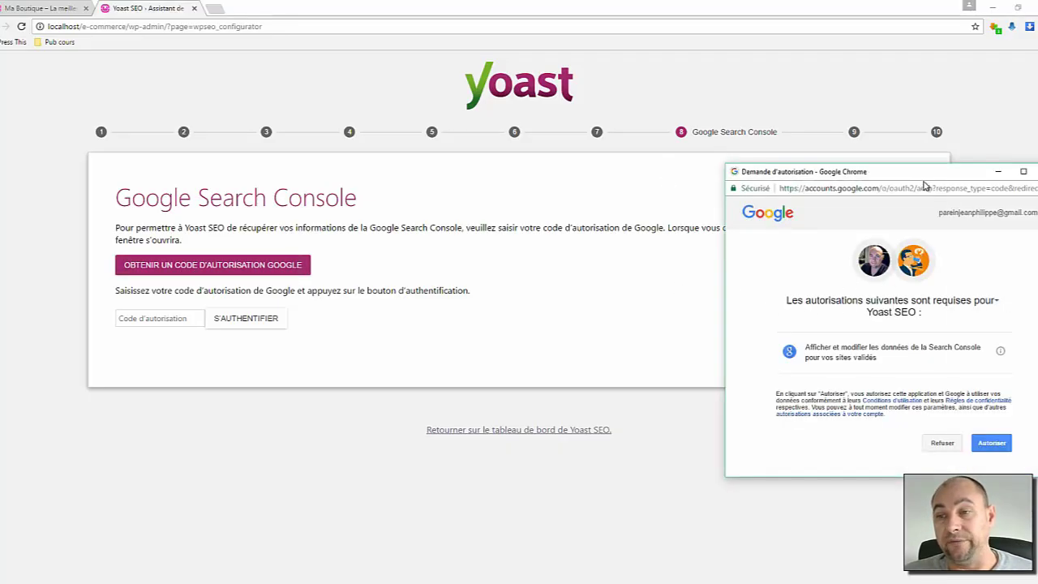
drag(927, 180, 867, 155)
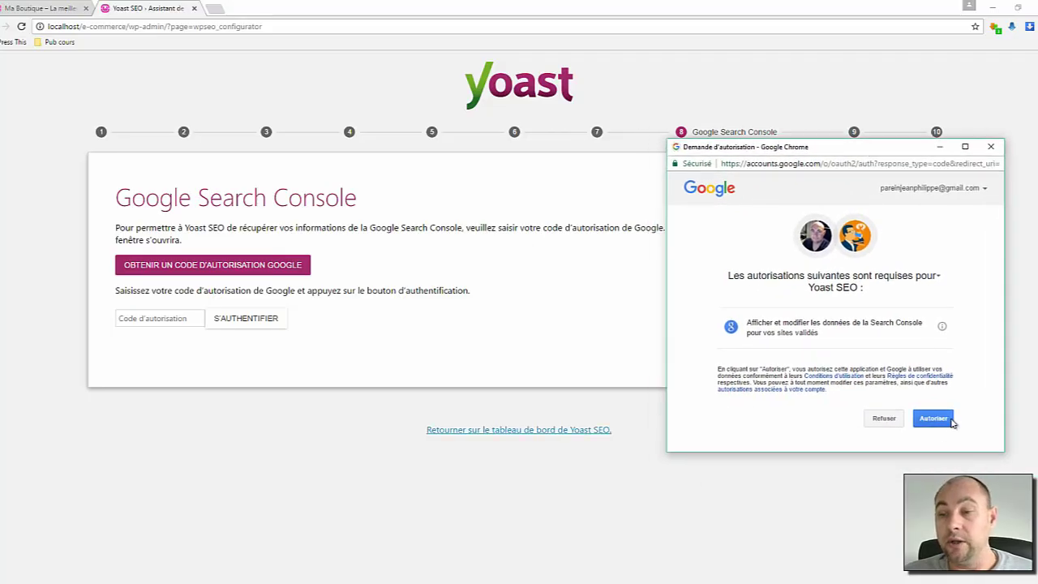
click(941, 419)
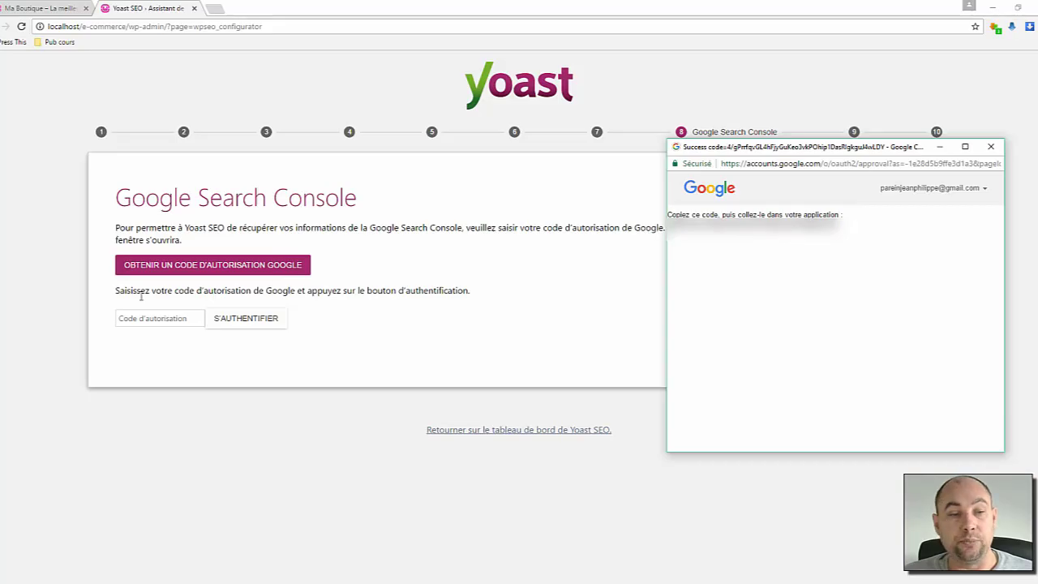
click(990, 146)
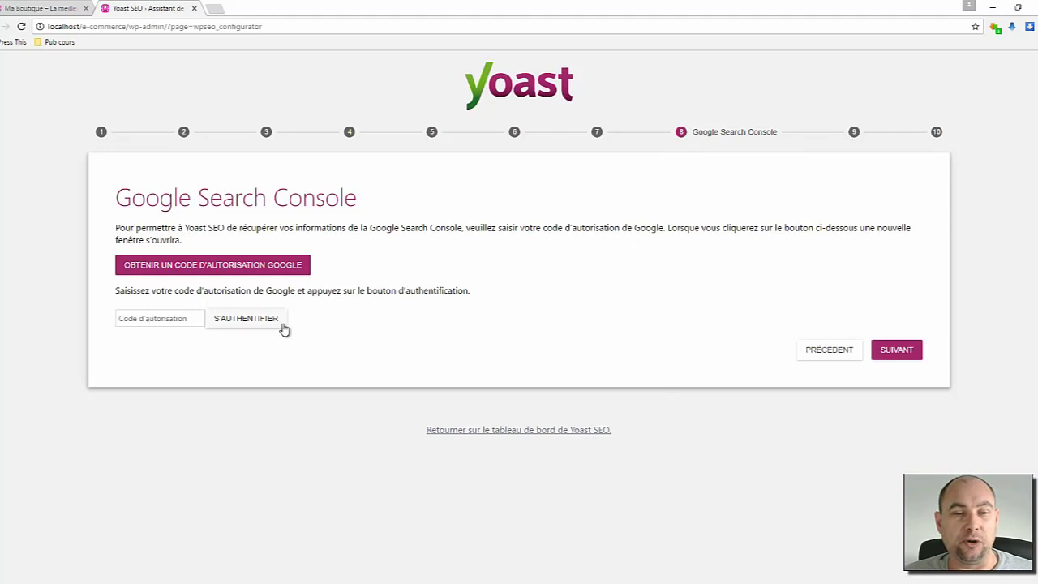
- Finish and close the configuration wizard, skipping Search Console authentication and keeping the site name "Ma Boutique" and hyphen title separator
click(910, 349)
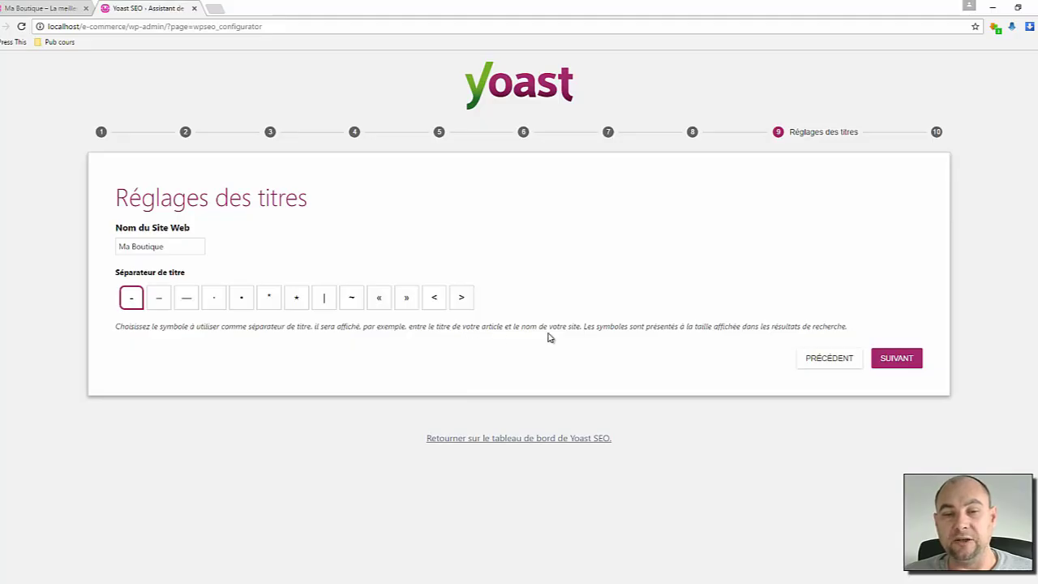
click(896, 358)
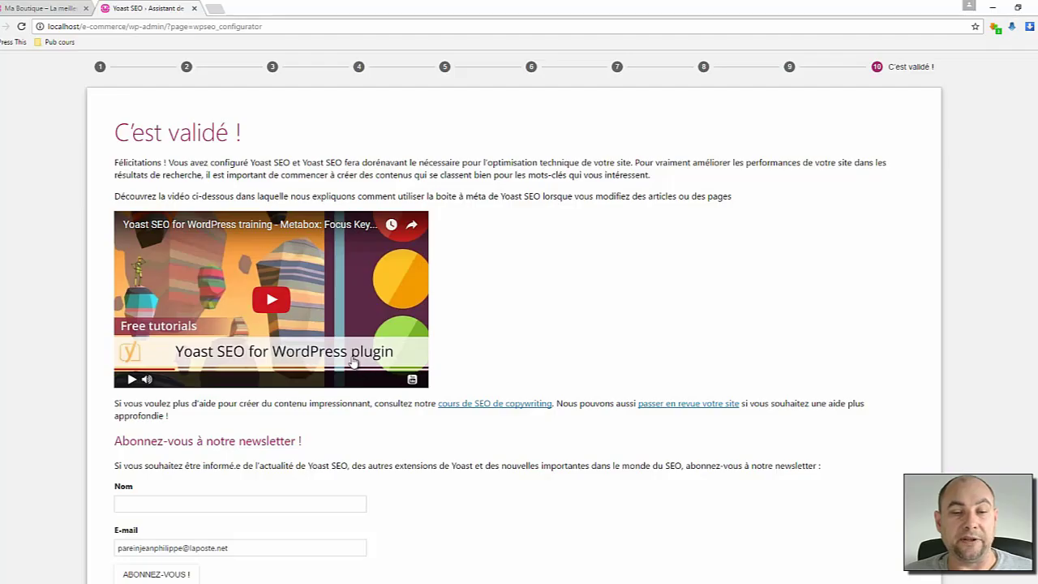
scroll(476, 375, down, 2)
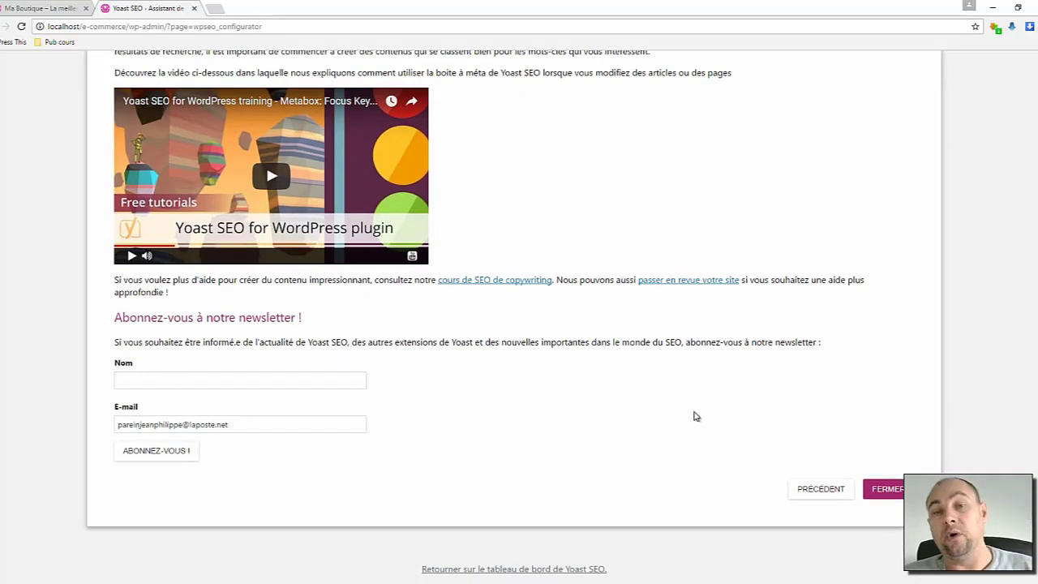
click(885, 489)
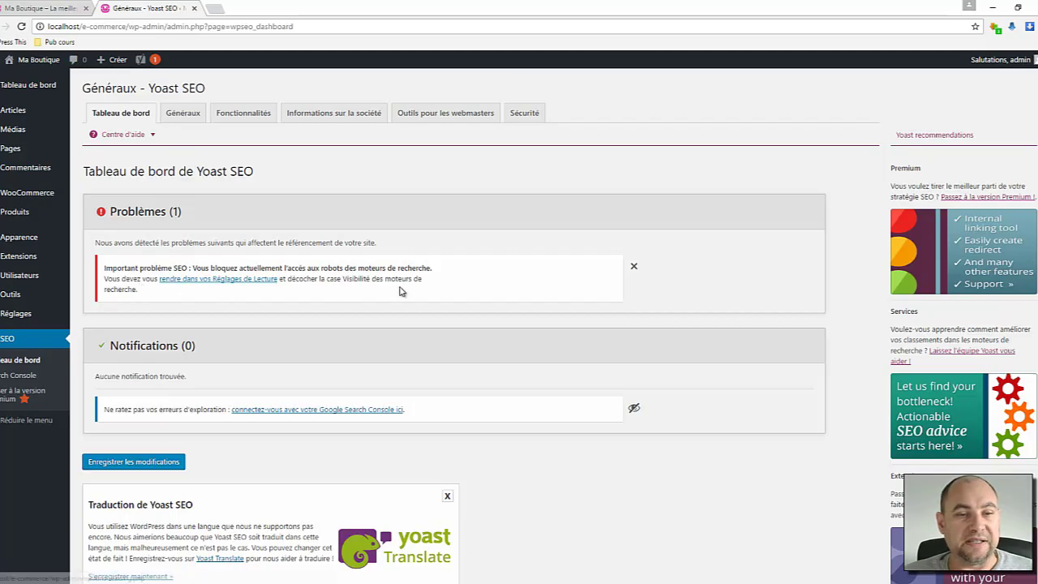
- Disable "Demander aux moteurs de recherche de ne pas indexer ce site" in the reading options, save, and reopen the Yoast SEO dashboard
click(216, 279)
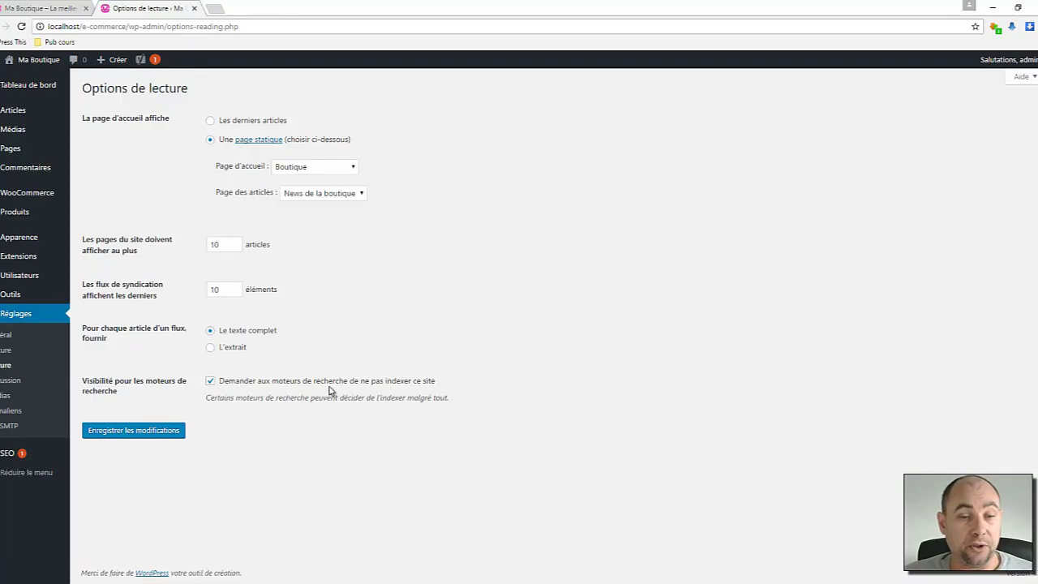
click(210, 383)
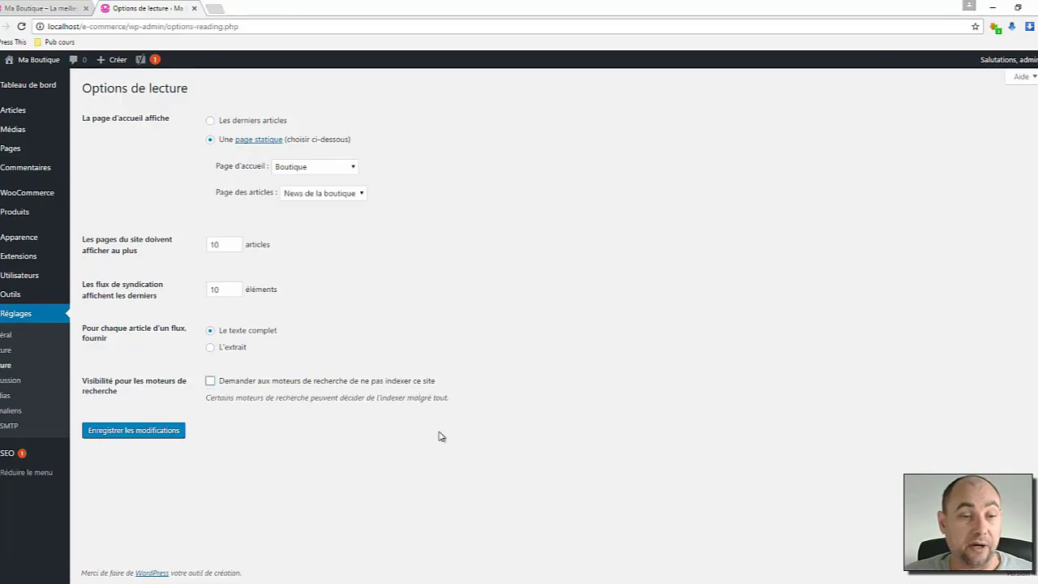
click(131, 432)
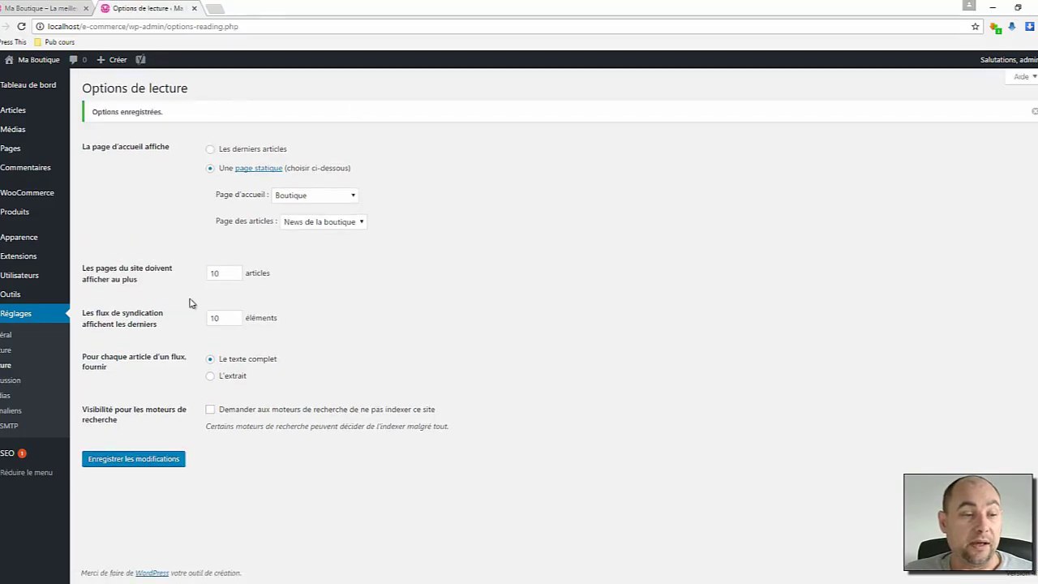
click(10, 452)
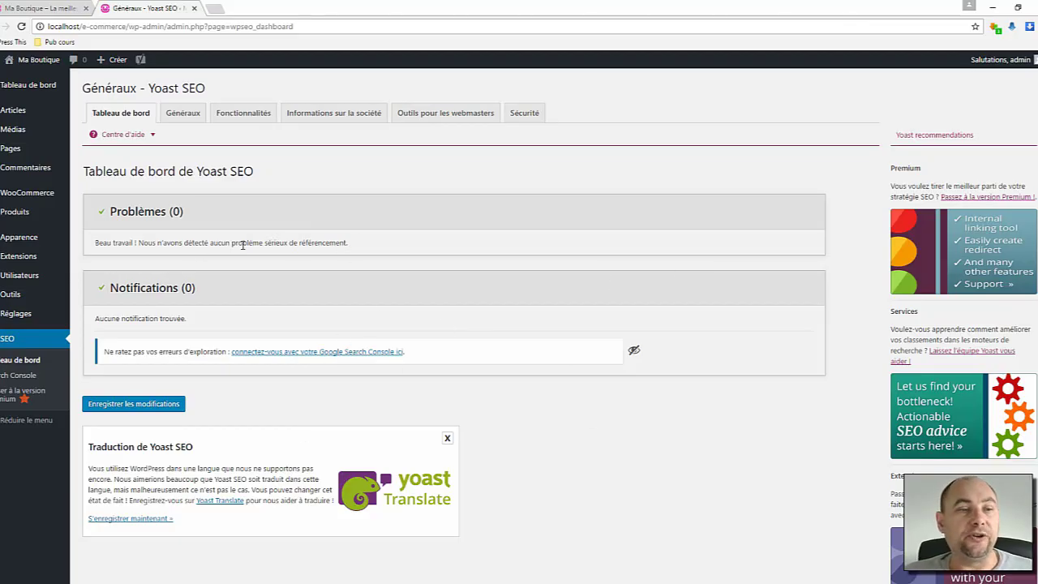
- Switch the advanced settings pages ("Pages de réglages avancés") to "Activé" in the Yoast SEO features and back to "Désactivé"
click(184, 115)
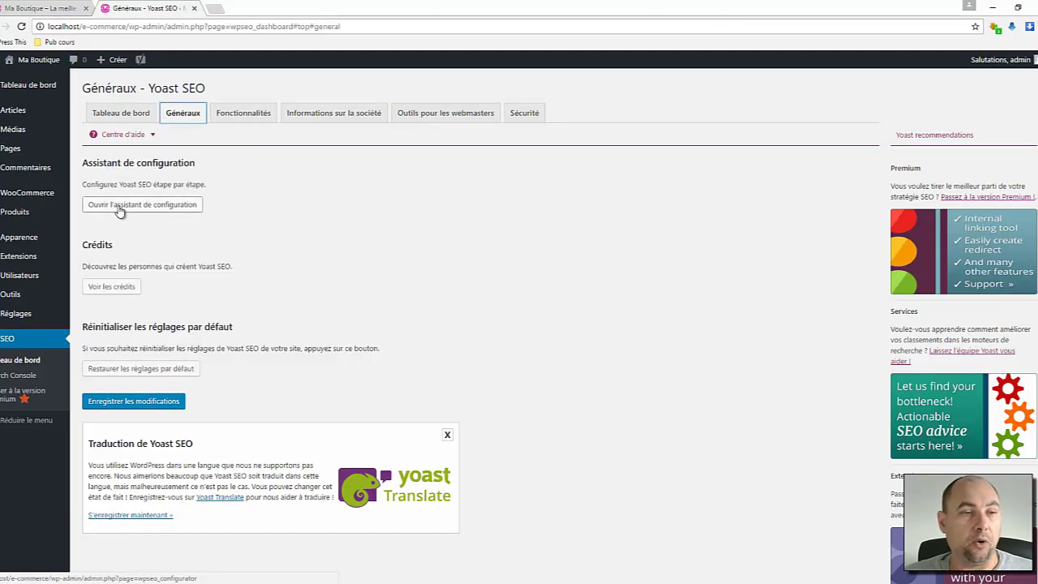
click(248, 113)
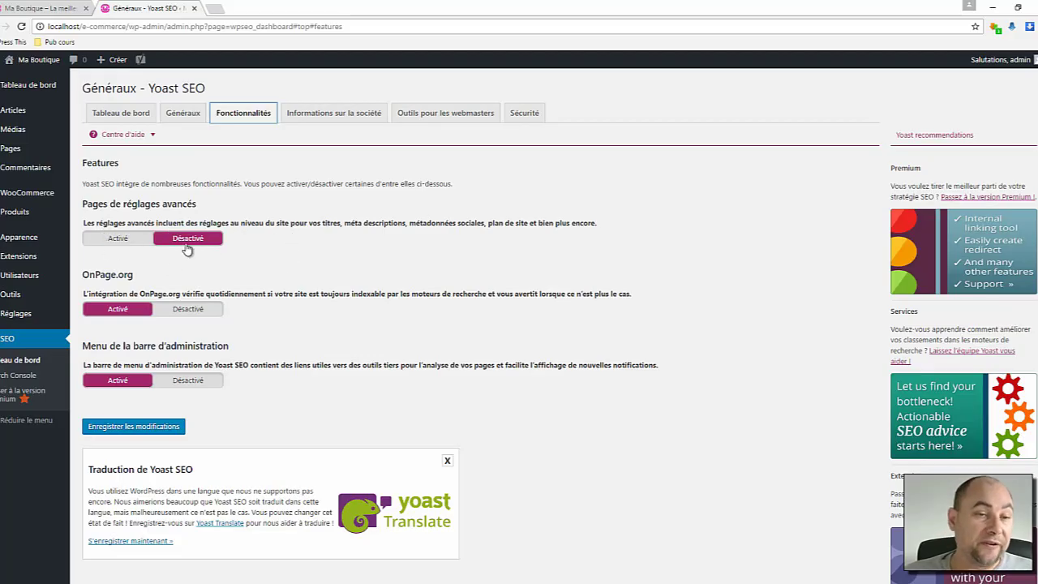
click(130, 240)
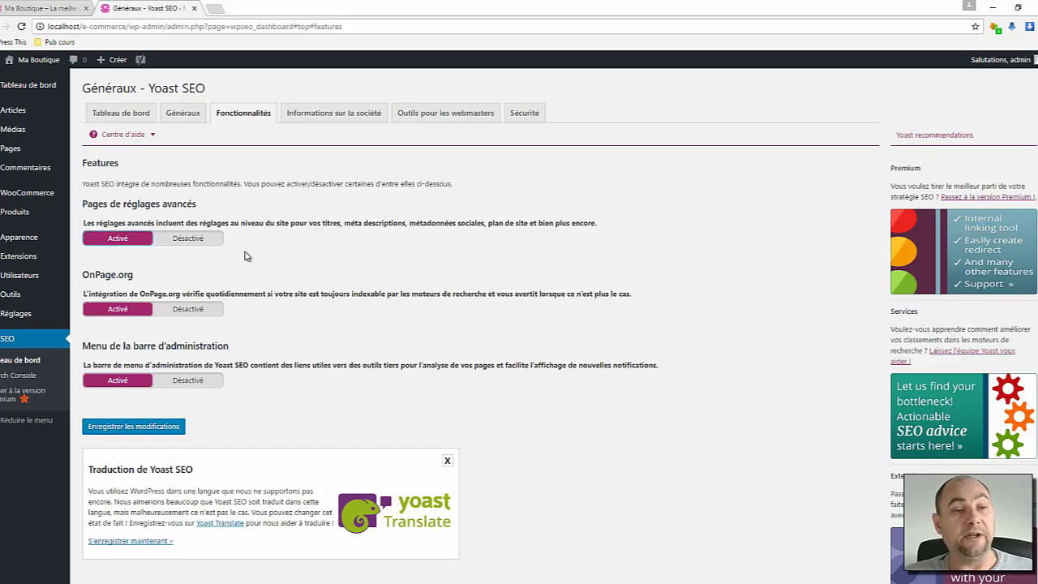
click(189, 240)
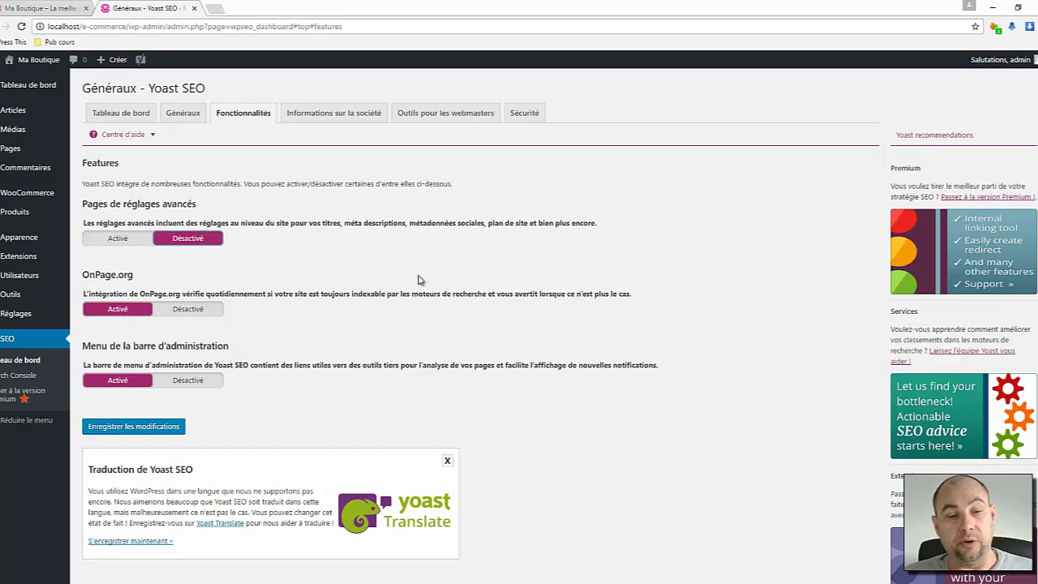
- Review the Yoast SEO company information, webmaster tools and security settings, and return to the plugin's dashboard
click(312, 115)
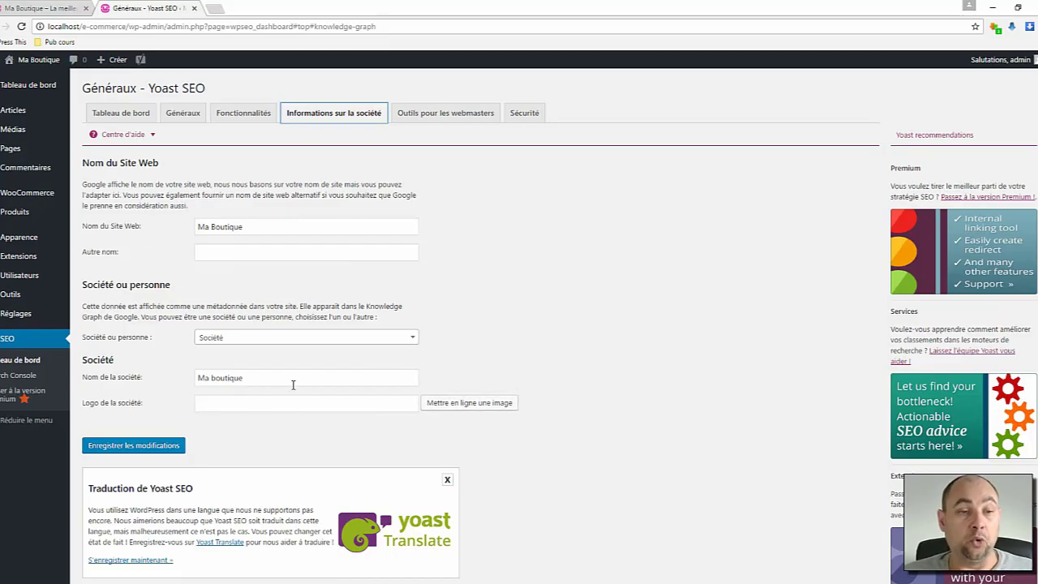
click(413, 116)
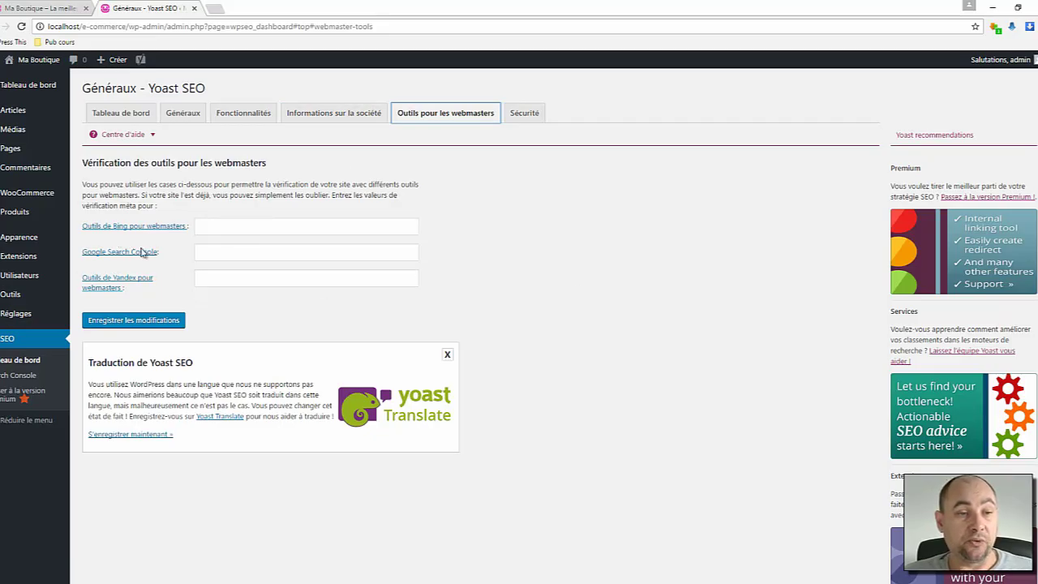
click(525, 113)
click(121, 113)
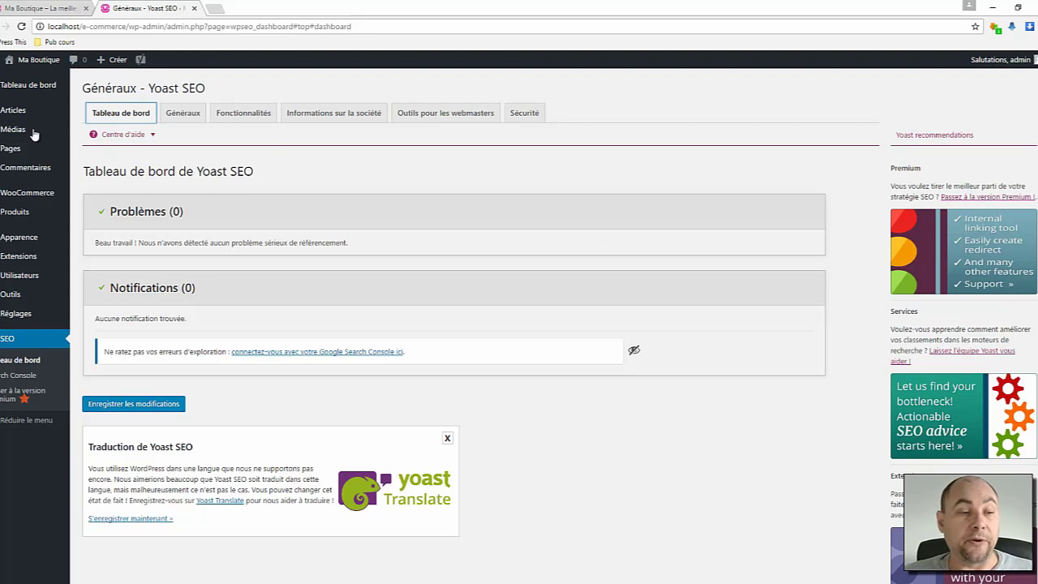
- Look over the Search Console settings and the Yoast SEO Premium extensions page
click(6, 376)
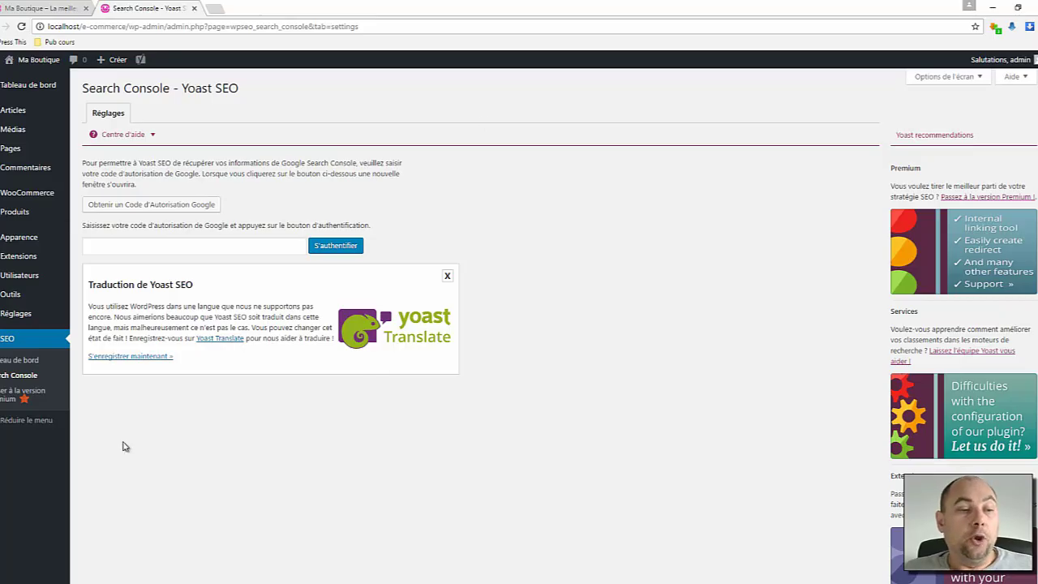
click(8, 396)
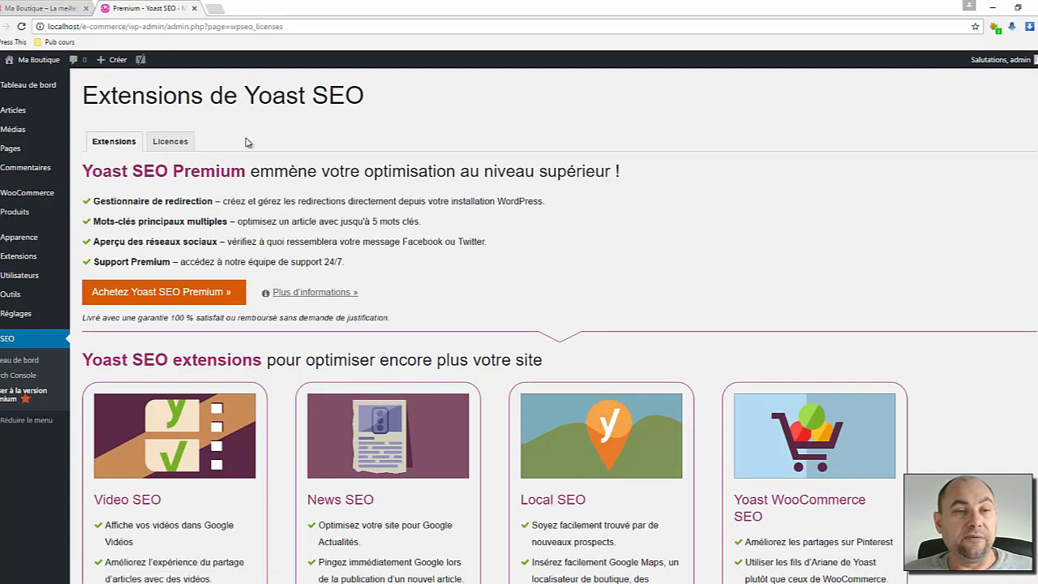
scroll(447, 430, down, 3)
scroll(656, 359, up, 3)
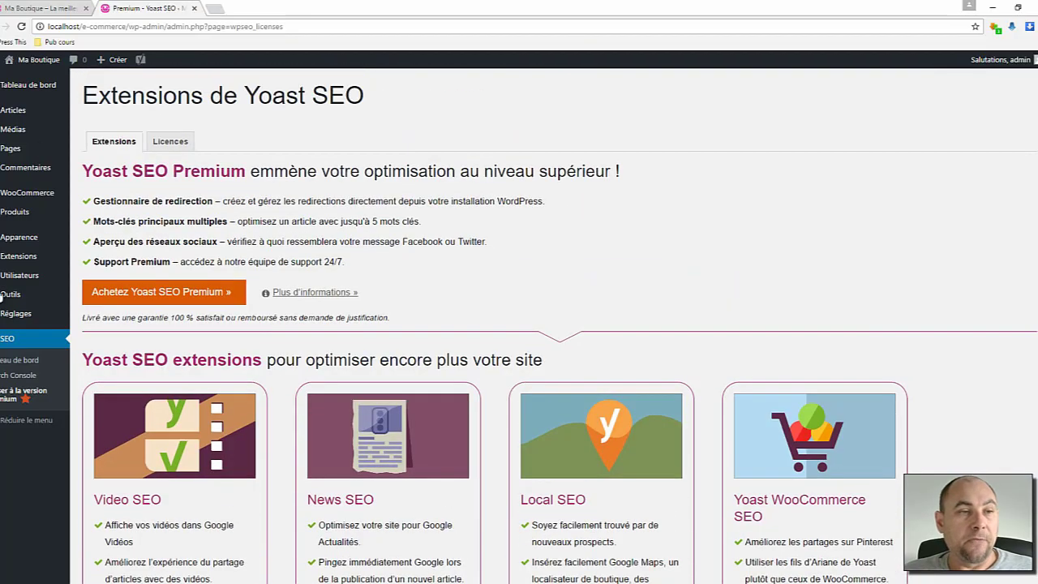
- Reload the shop's front page, look through it from top to bottom, and return to the Yoast SEO extensions page
click(41, 8)
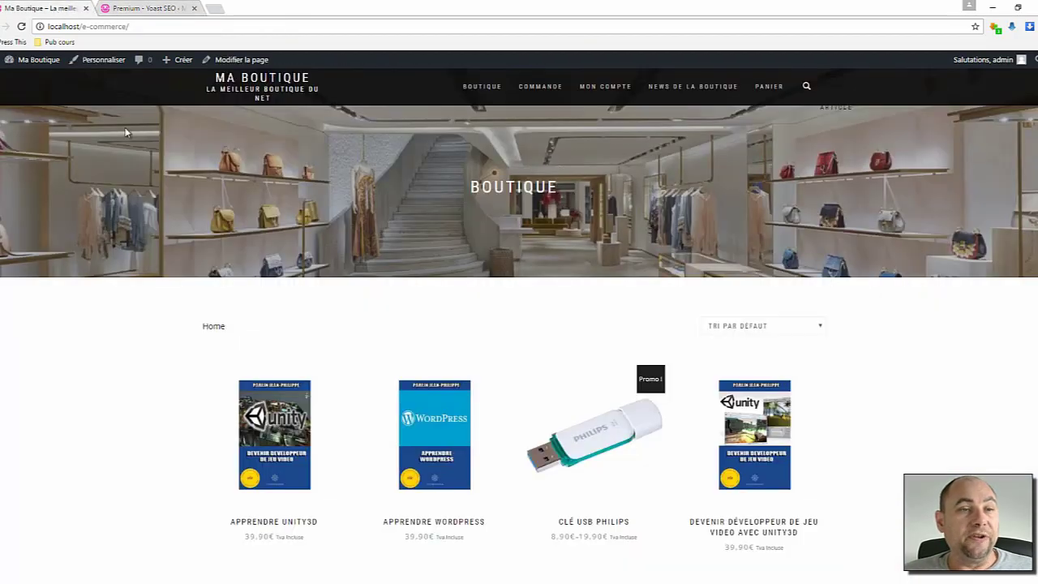
click(22, 27)
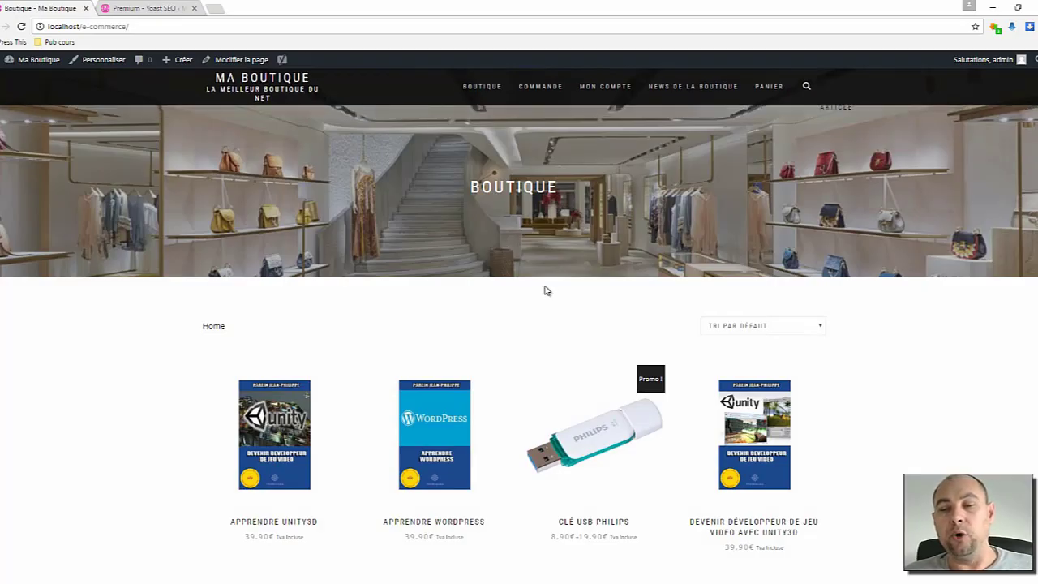
scroll(544, 290, down, 7)
scroll(597, 531, up, 7)
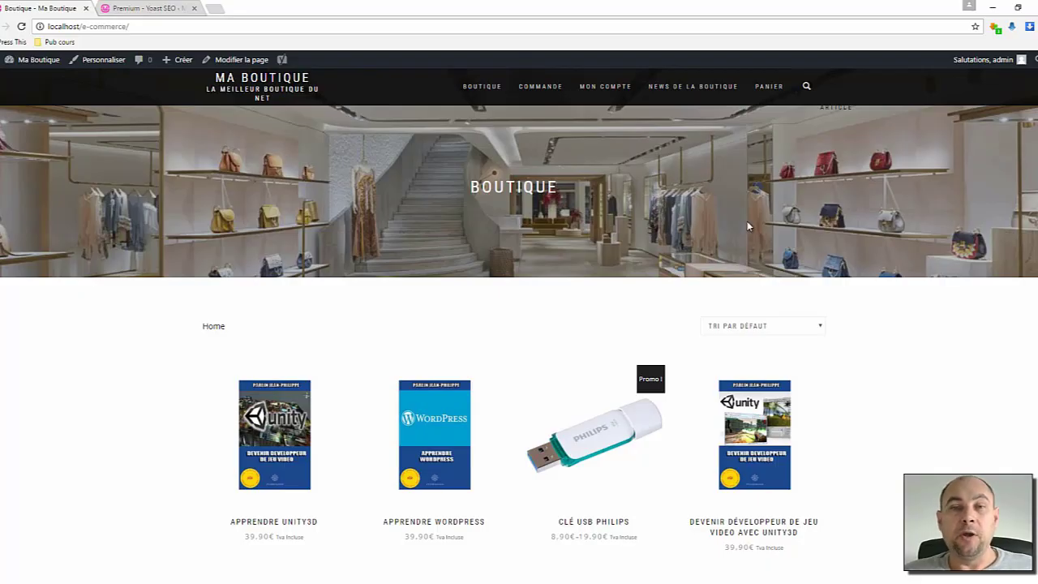
click(141, 8)
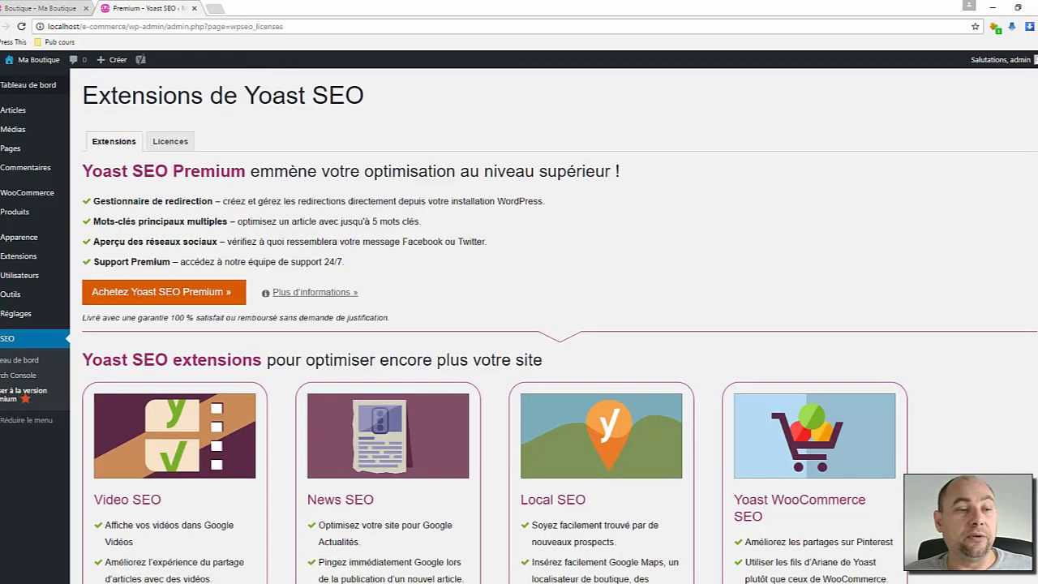